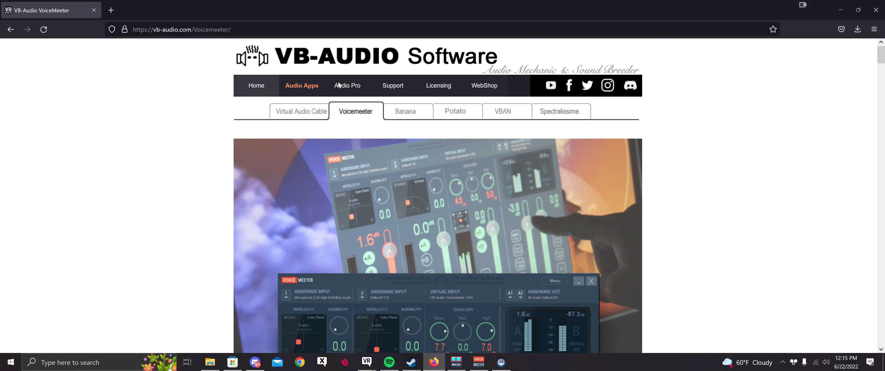
Find the Voicemeeter 1.0.8.2 EXE installer on the download page and check the browser's recent downloads for VoicemeeterSetup.exe.
scroll(344, 88, "down", 10)
left_click(215, 186)
left_click_drag(256, 198, 255, 198)
mouse_move(236, 172)
left_mouse_down()
mouse_move(329, 172)
mouse_move(228, 177)
left_mouse_up()
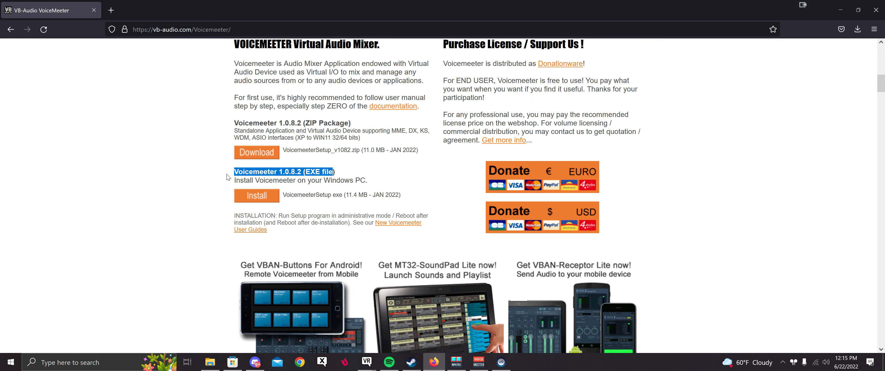
left_click(697, 117)
left_click(857, 29)
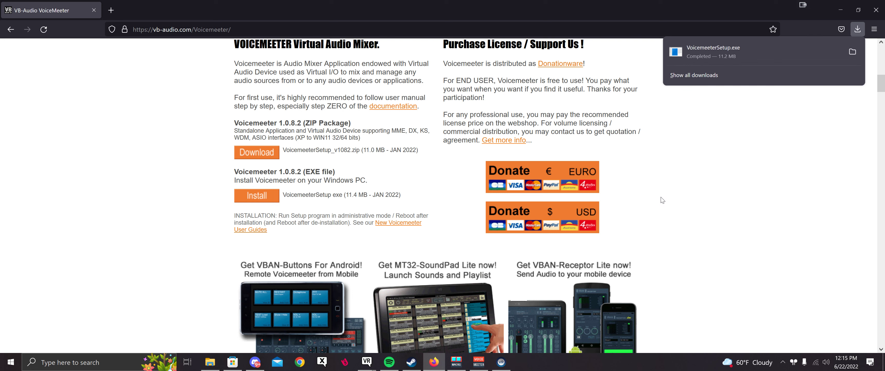
left_click(684, 176)
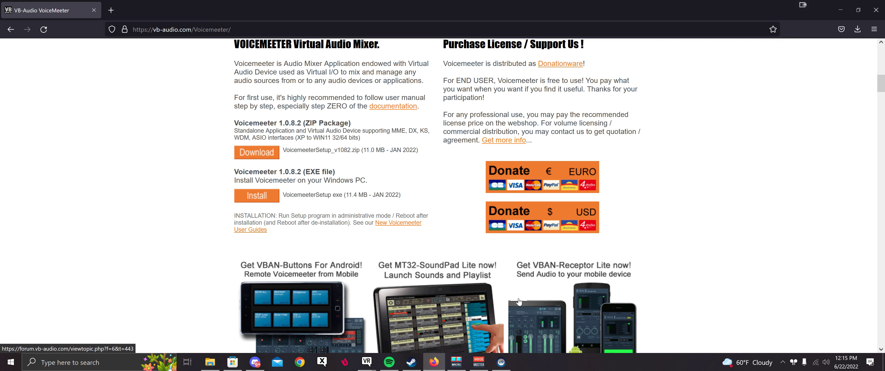
Search Windows for the standard Voicemeeter app and launch it.
mouse_move(479, 363)
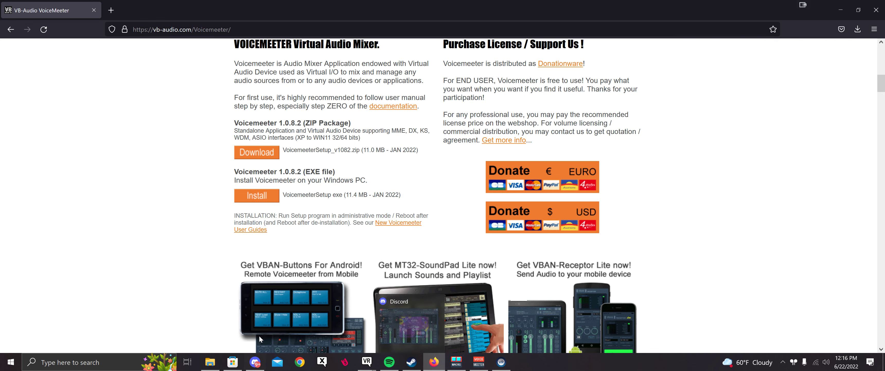
left_click(103, 362)
type("voice")
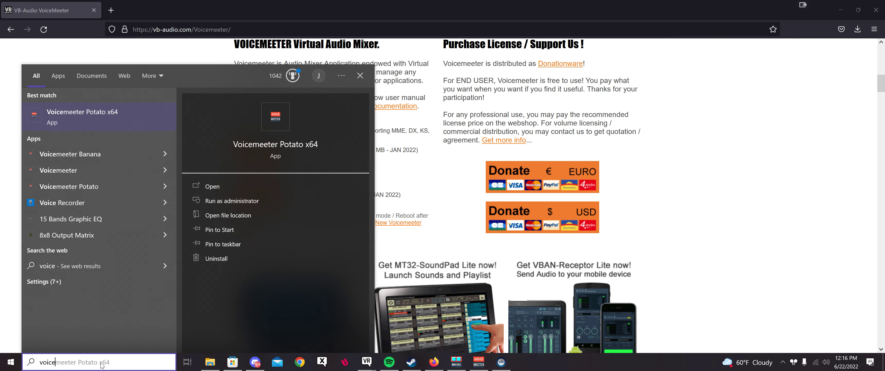
type("m")
left_click(104, 152)
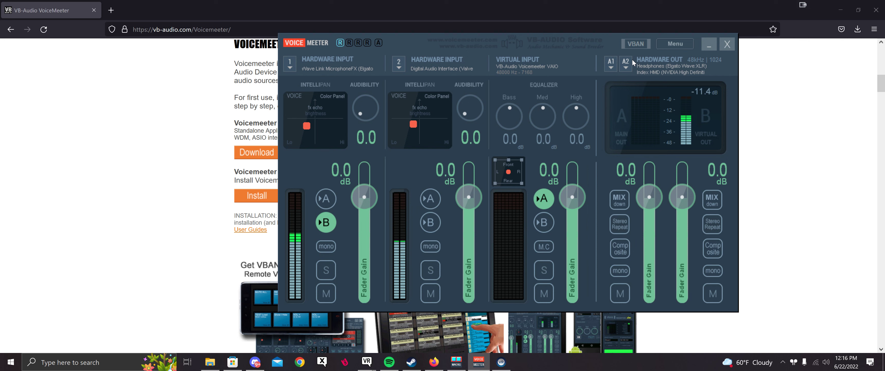
Review the devices available for Hardware Input 1 and select MME: Digital Audio Interface (Valve) for Hardware Input 2.
left_click(315, 63)
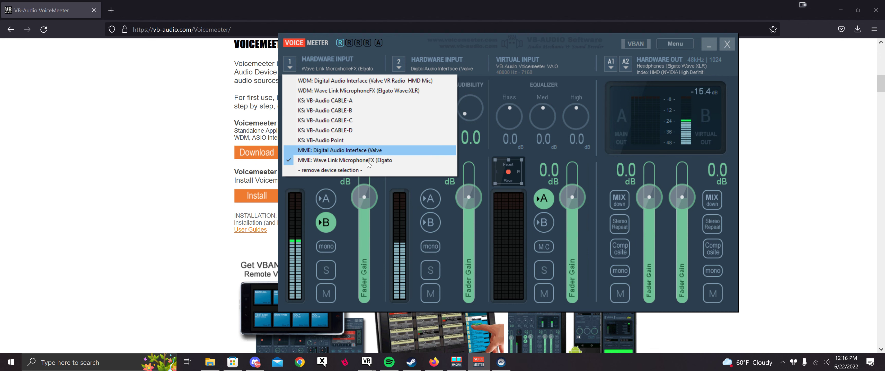
left_click(410, 46)
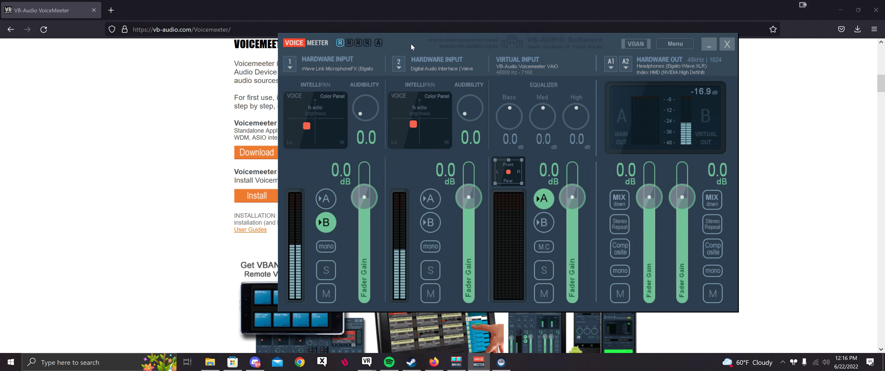
left_click(343, 63)
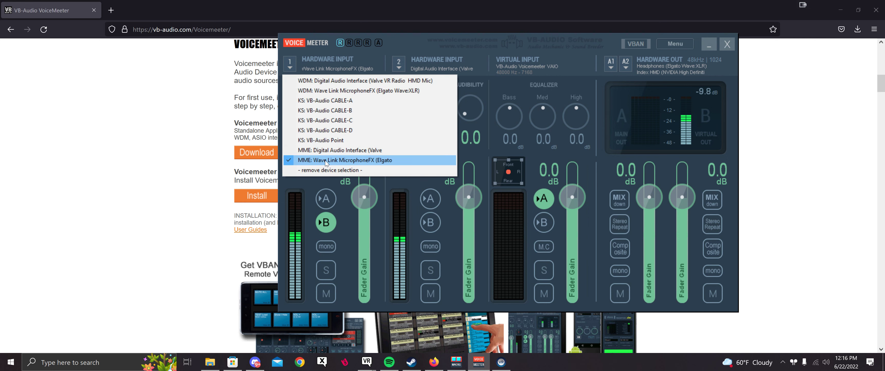
left_click(427, 40)
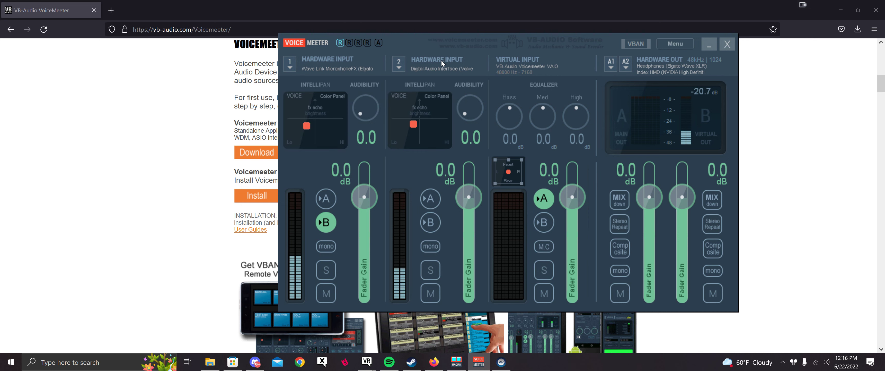
left_click(435, 67)
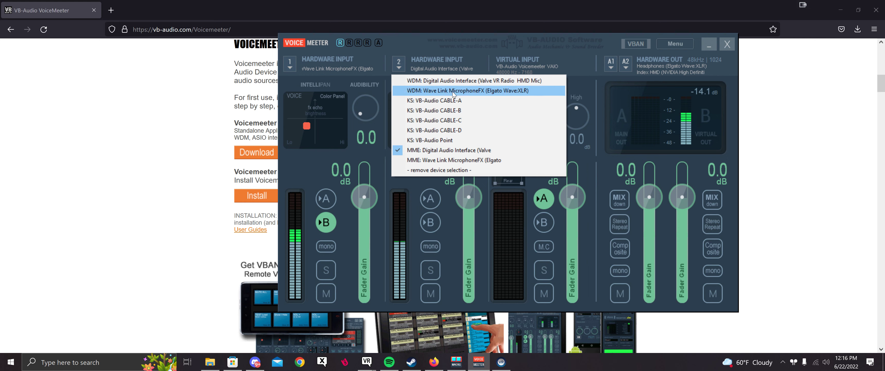
left_click(426, 151)
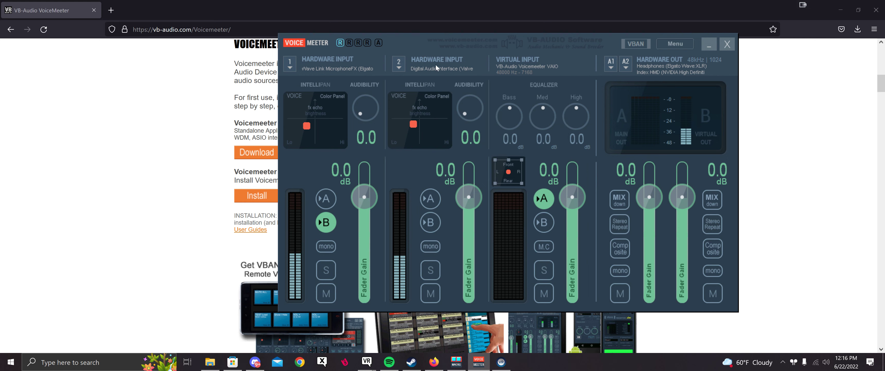
Rename Hardware Input 2 as "vr" and Hardware Input 1 as "desktop".
left_click(429, 60)
type("vr")
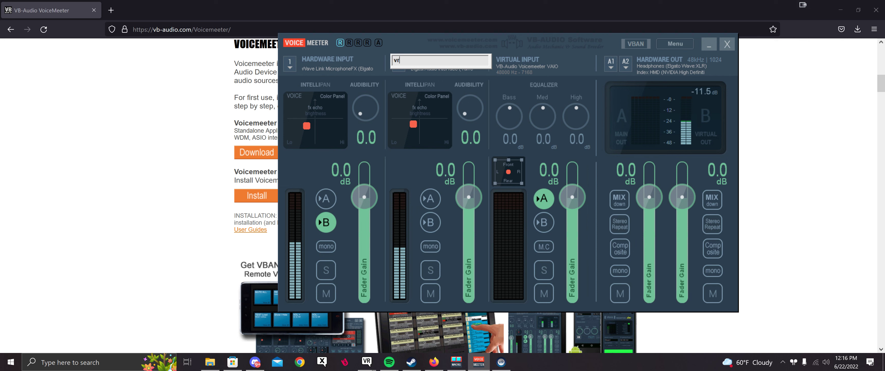
key("Return")
left_click(325, 61)
type("desktop")
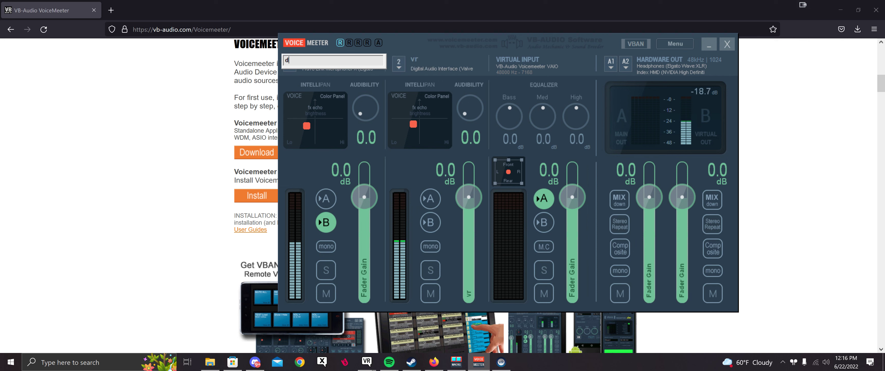
key("Return")
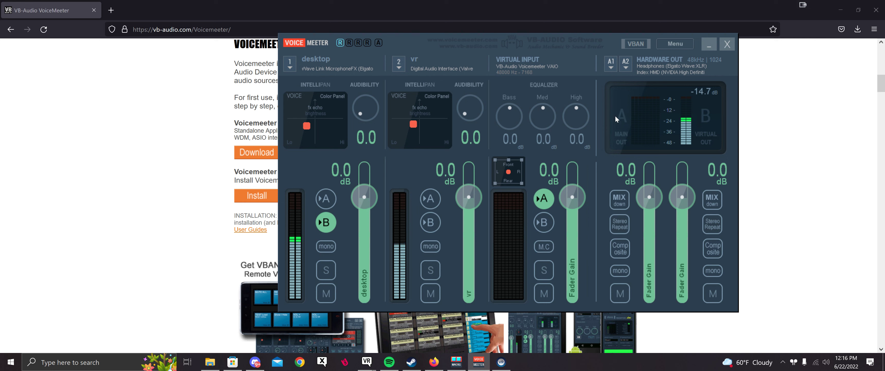
Review the device lists for hardware outputs A1 and A2 and the device assigned to each.
left_click(612, 62)
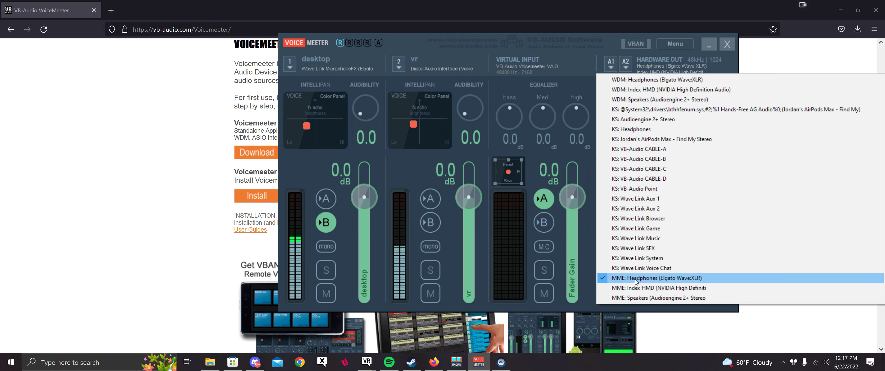
left_click(602, 64)
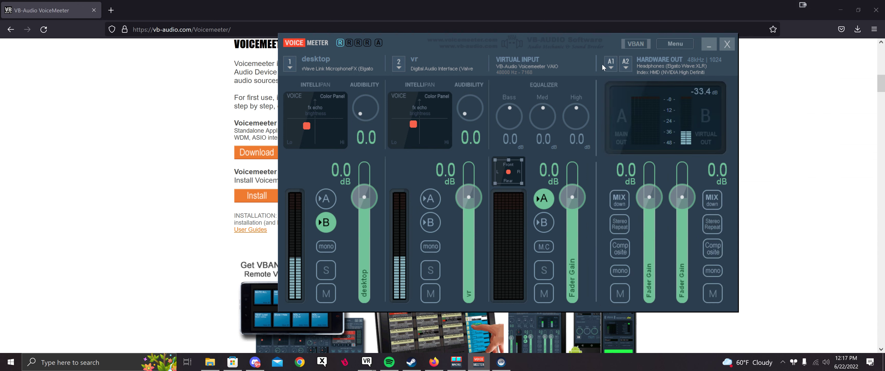
left_click(630, 62)
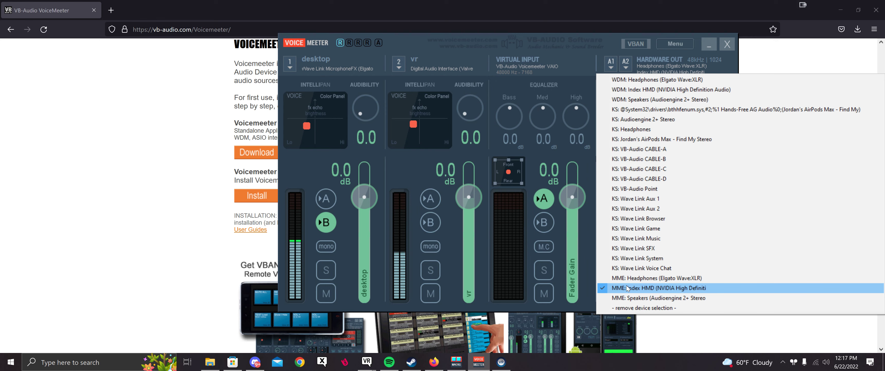
left_click(626, 65)
left_click(626, 65)
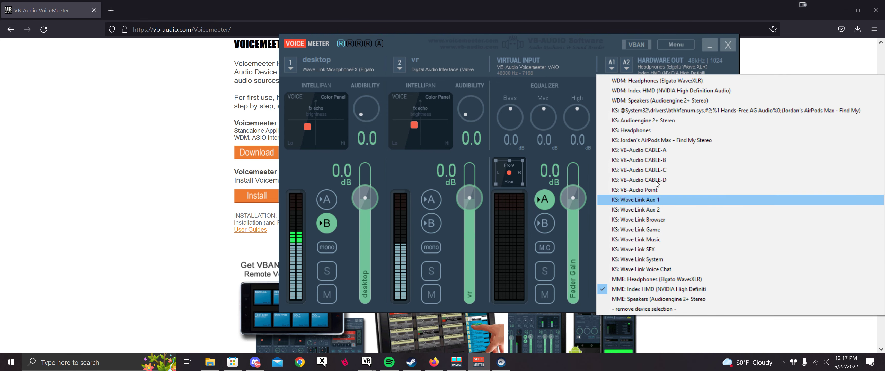
left_click(563, 49)
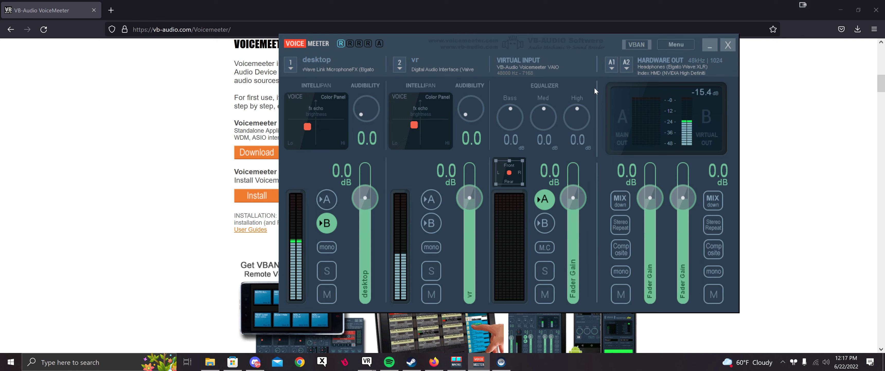
Check the preferred main sample rate in Voicemeeter's system settings, then close the settings window.
left_click(679, 43)
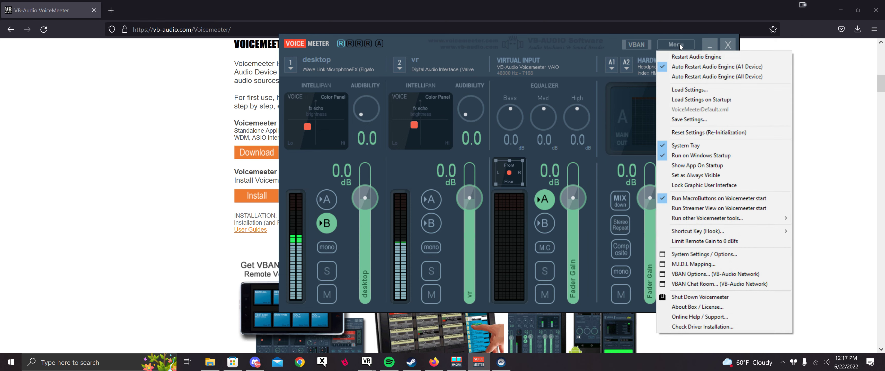
left_click(697, 255)
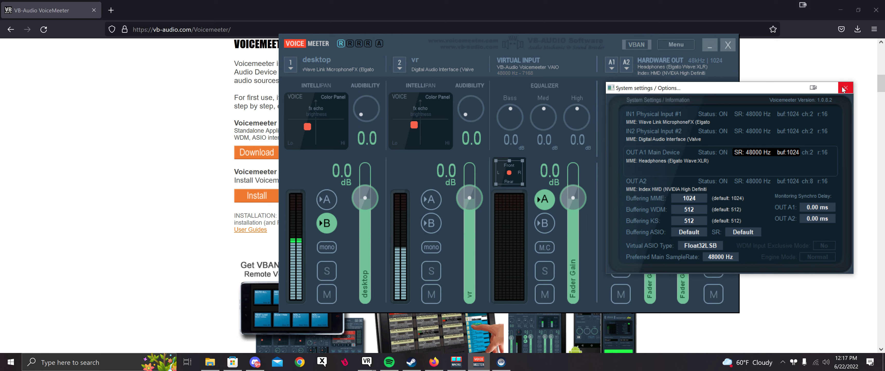
left_click(725, 258)
left_click(748, 270)
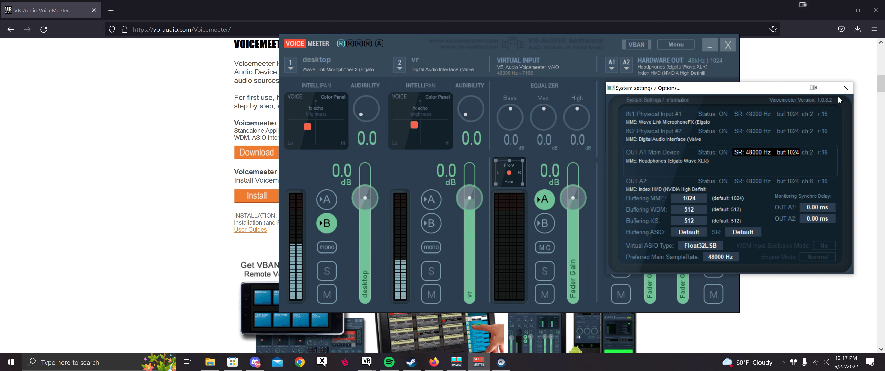
left_click(845, 88)
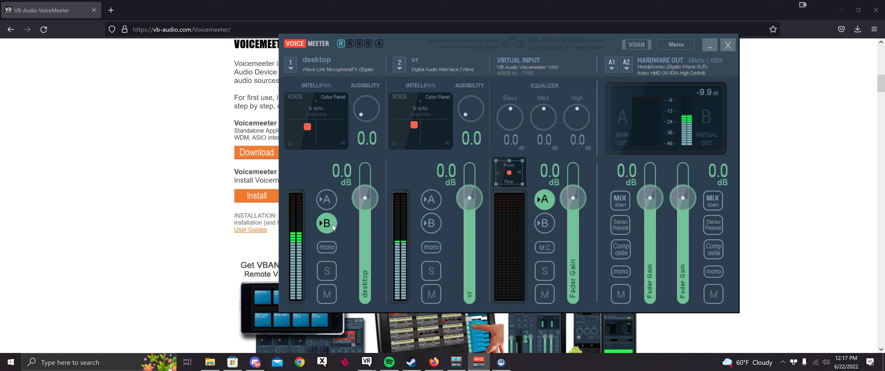
Toggle the vr input's routing to virtual output B on and off several times, leaving it off.
left_click(430, 224)
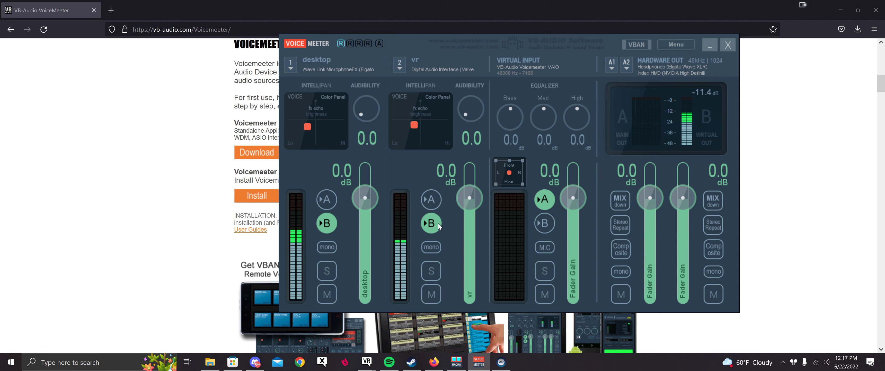
left_click(436, 224)
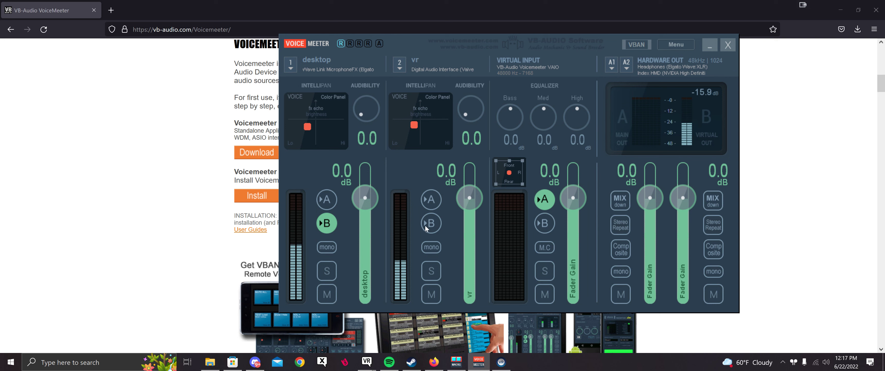
left_click(432, 224)
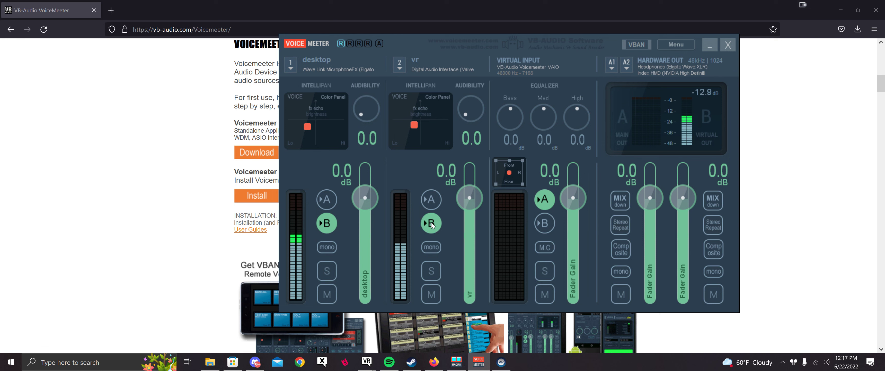
left_click(436, 227)
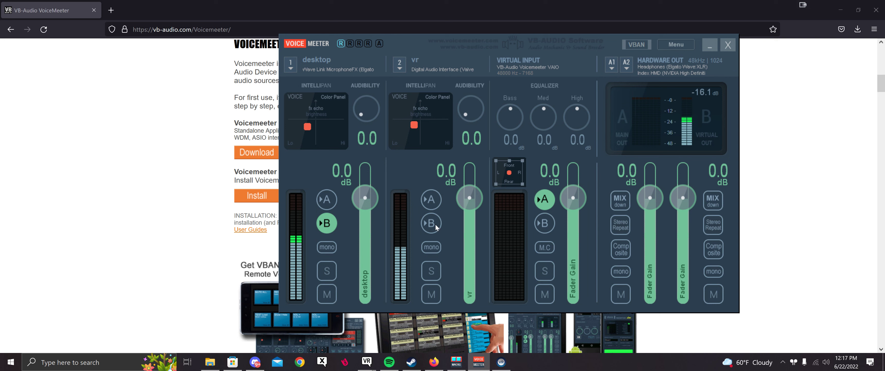
left_click(436, 227)
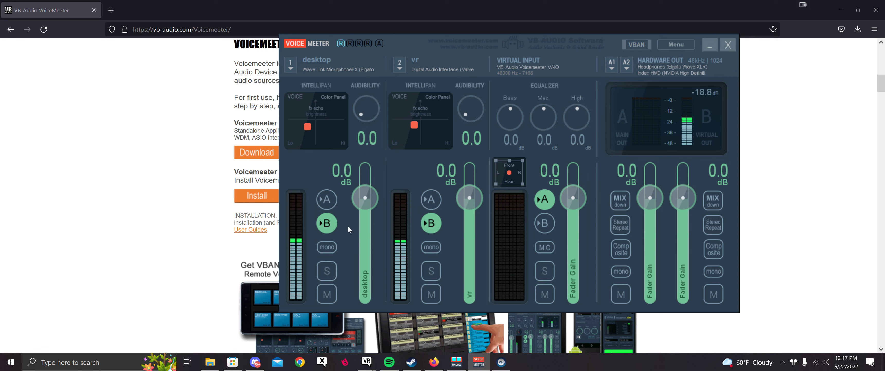
left_click(432, 225)
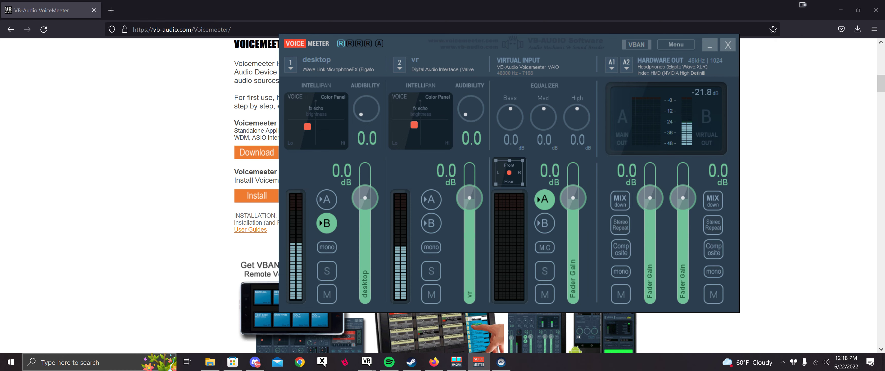
Open the Windows Sound settings through the Control Panel's Hardware and Sound category and place the dialog over it.
left_click(88, 364)
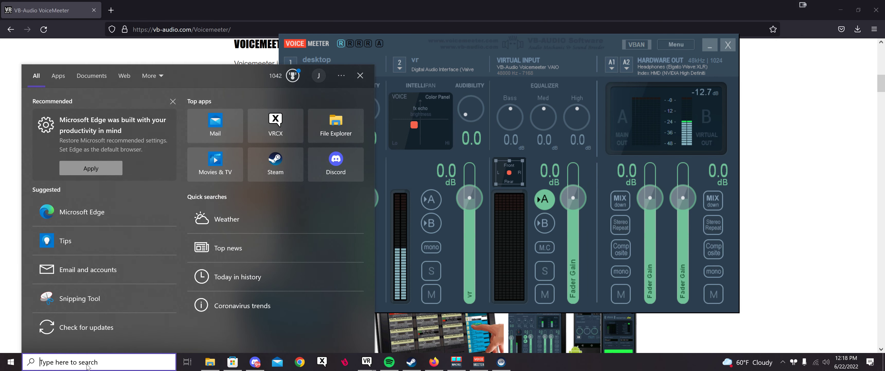
type("control")
key("Return")
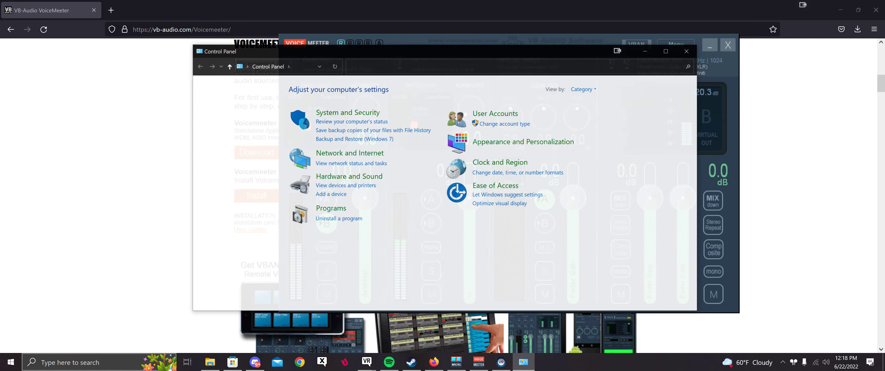
left_click(338, 178)
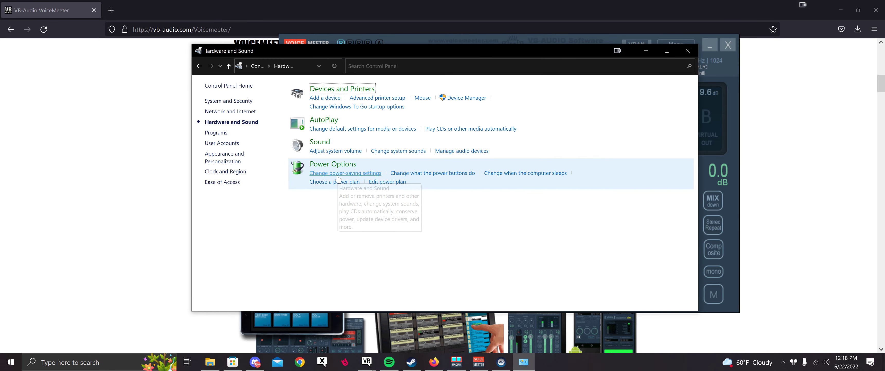
left_click(322, 144)
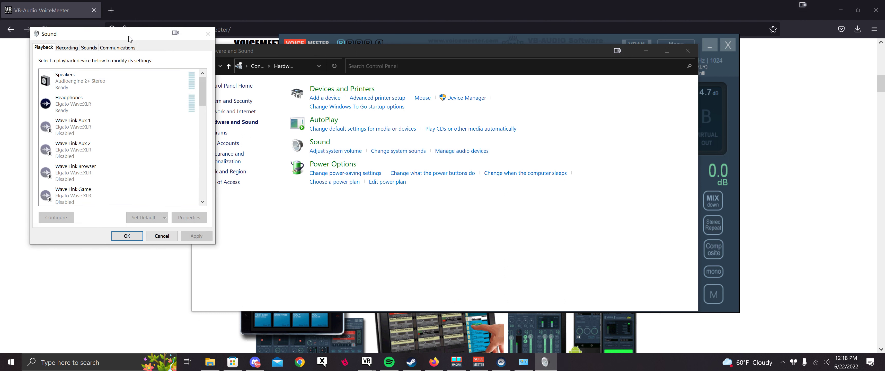
left_click_drag(130, 38, 396, 121)
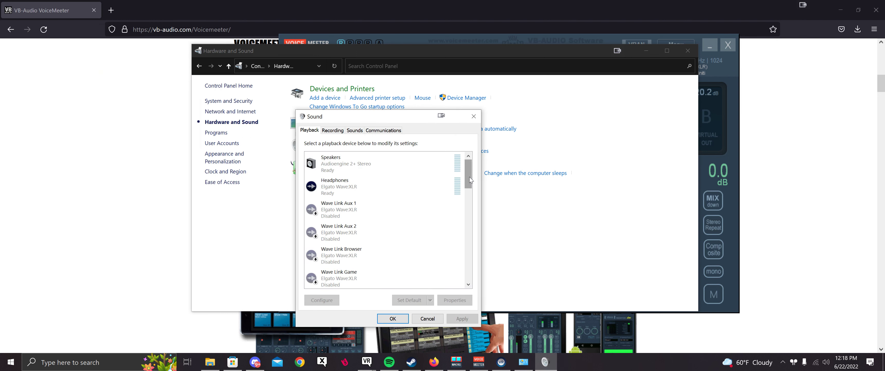
Set the default format of the Elgato Wave:XLR Headphones playback device to 2 channel, 16 bit, 48000 Hz (DVD Quality).
left_click(364, 186)
left_click(457, 304)
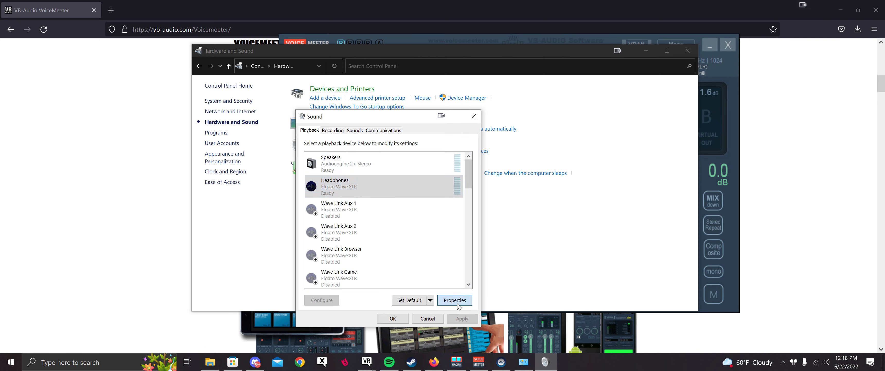
left_click(394, 152)
left_click(376, 197)
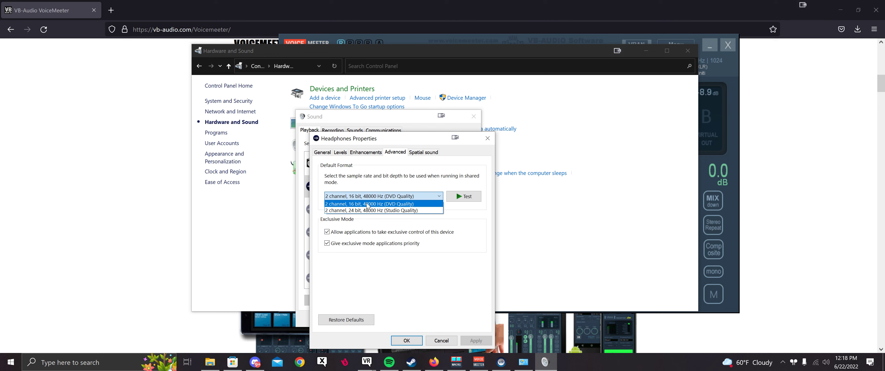
left_click(340, 206)
left_click(407, 340)
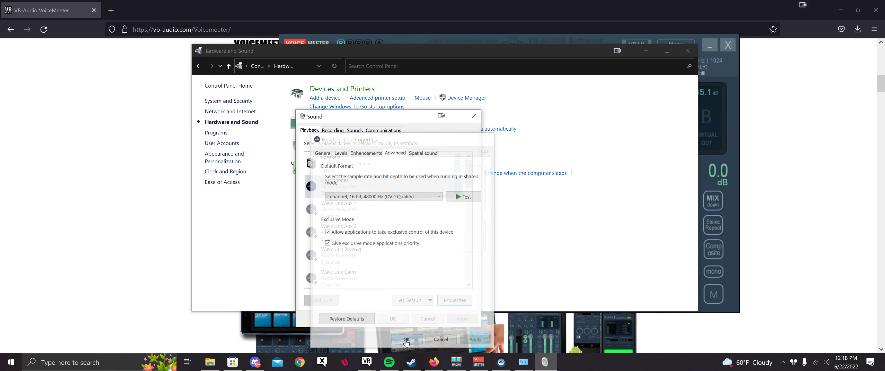
Check the default sample rate and bit depth in the Index HMD playback device's advanced properties, and close the properties.
left_click_drag(468, 174, 462, 238)
left_click(459, 238)
left_click(454, 300)
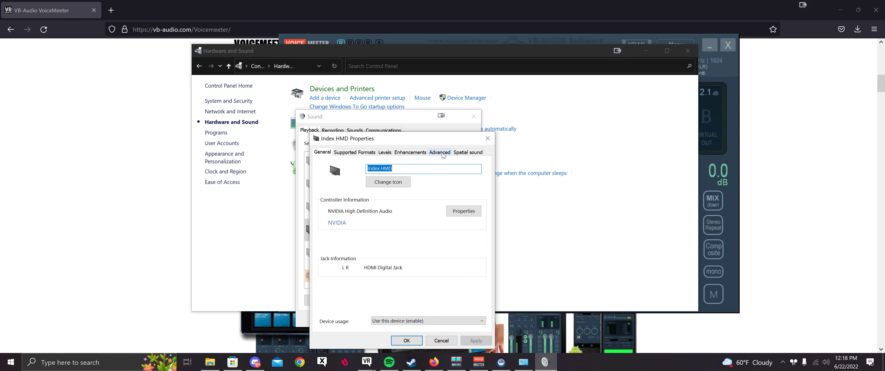
left_click(443, 153)
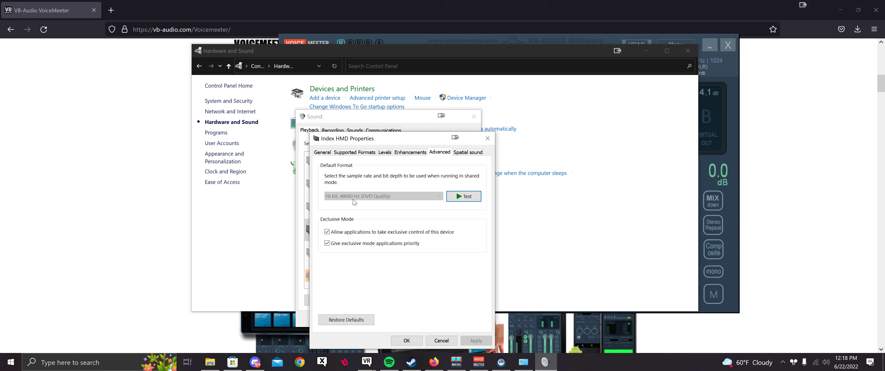
left_click(406, 340)
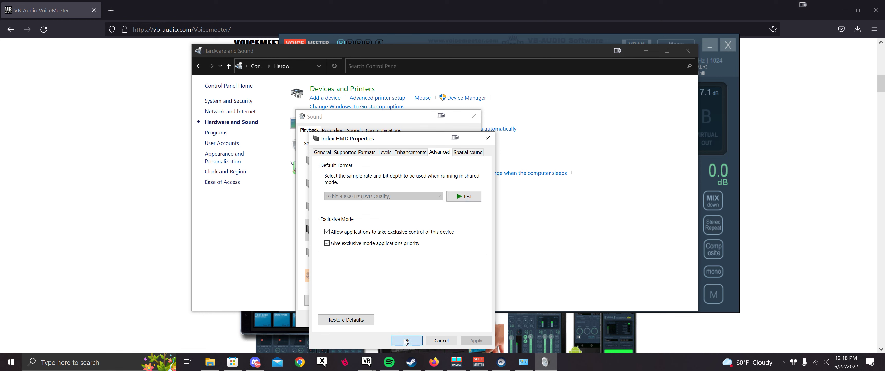
Set the VoiceMeeter Input playback device's default format to 16 bit, 48000 Hz (DVD Quality), then close the Sound dialog and Control Panel.
scroll(468, 237, "down", 2)
left_click_drag(467, 237, 466, 265)
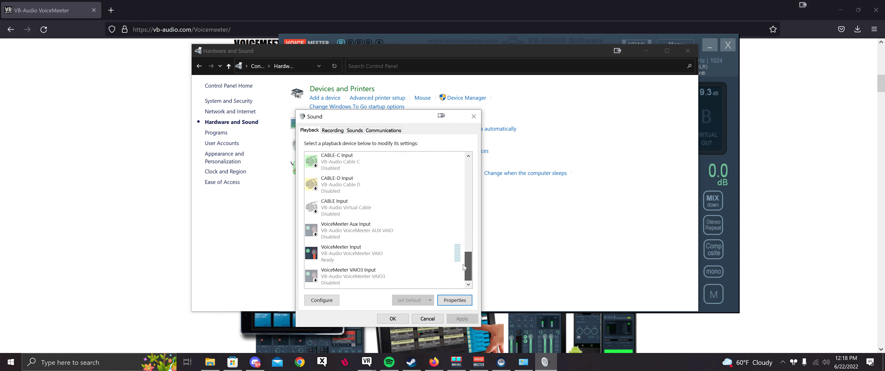
double_click(365, 260)
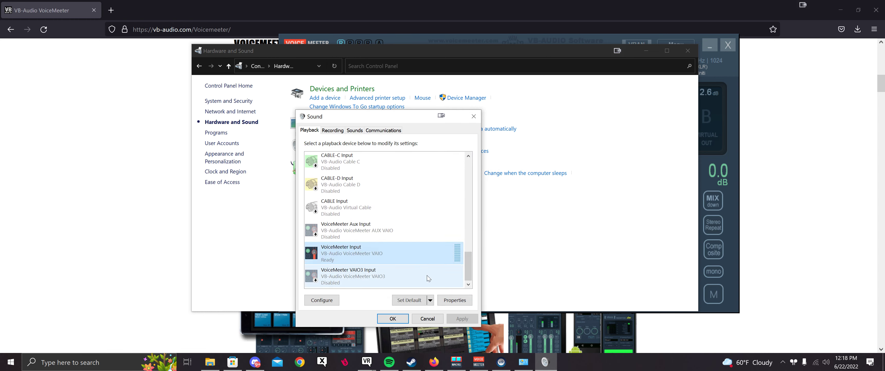
left_click(362, 153)
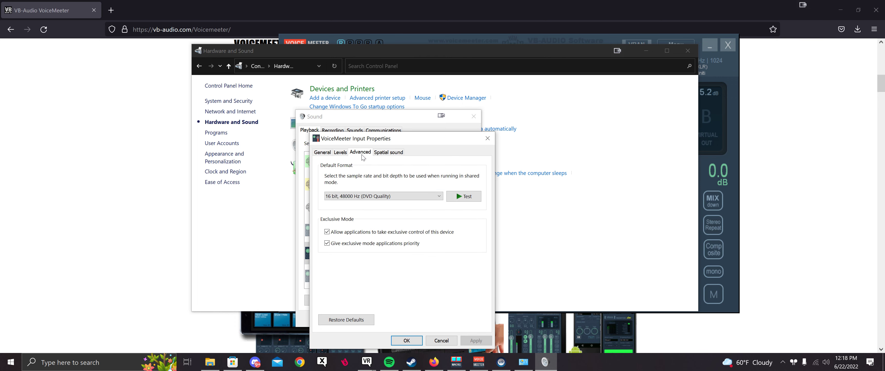
left_click(333, 197)
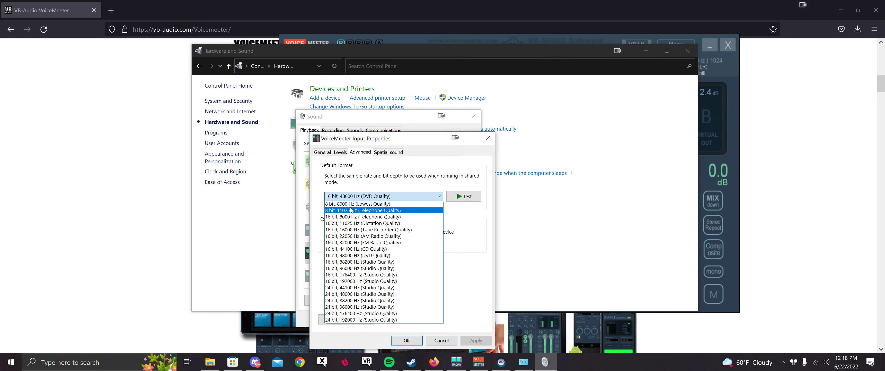
left_click(377, 255)
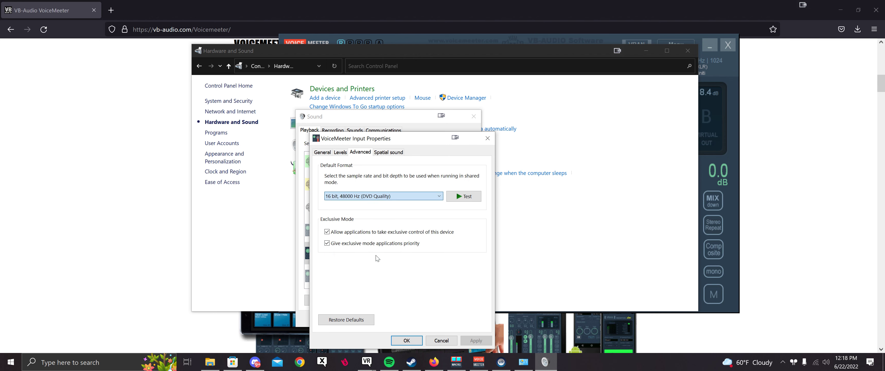
left_click(406, 340)
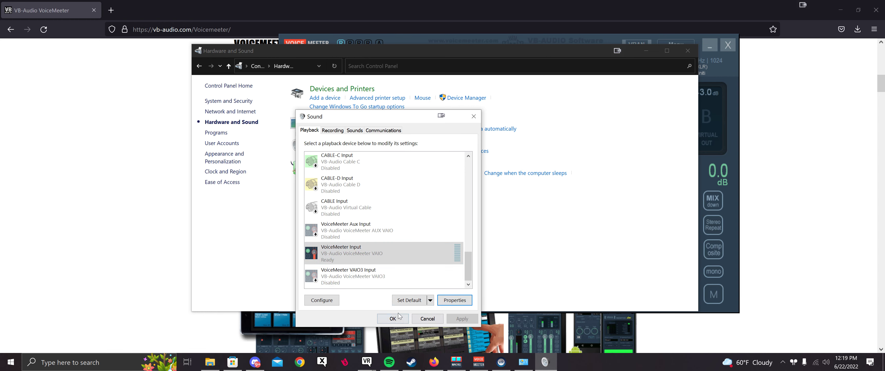
left_click(393, 318)
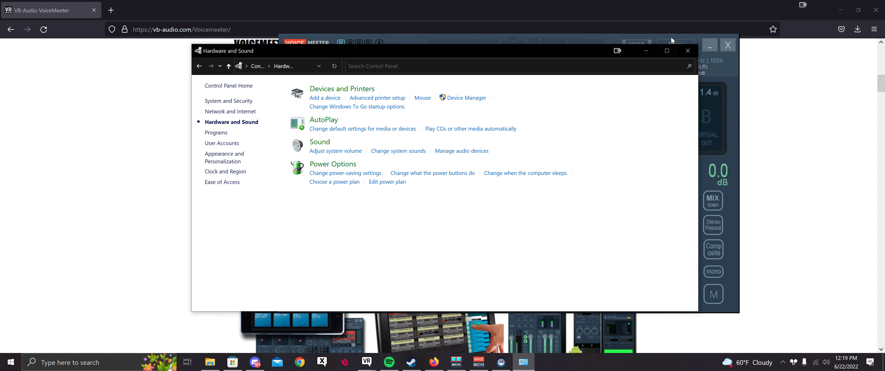
left_click(687, 51)
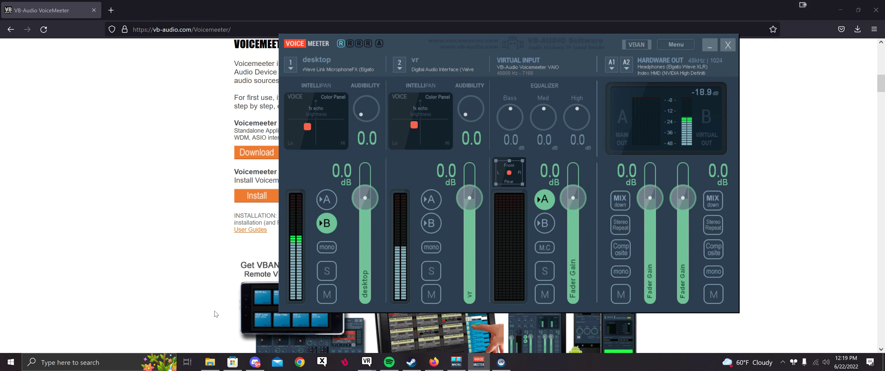
Search Windows for "sound settings" and open the App volume and device preferences page.
left_click(78, 362)
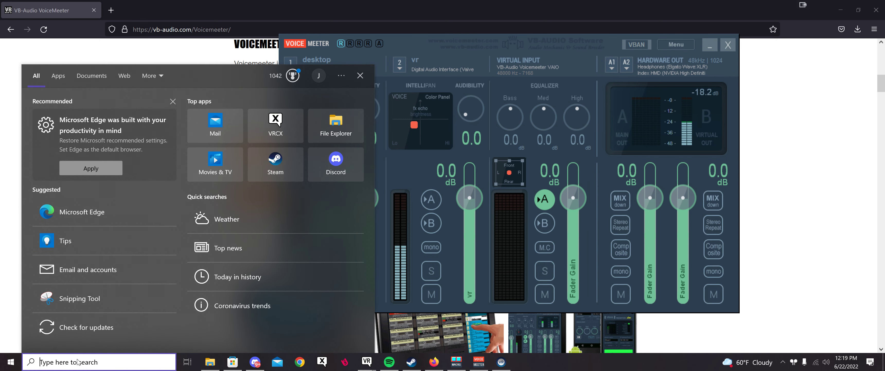
type("so")
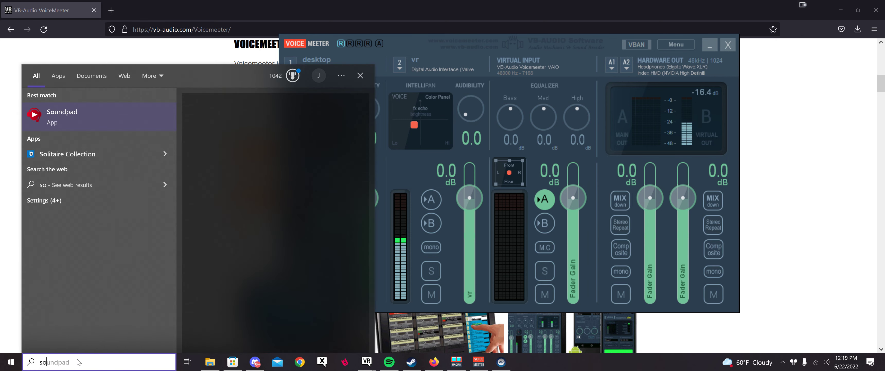
type("und settings")
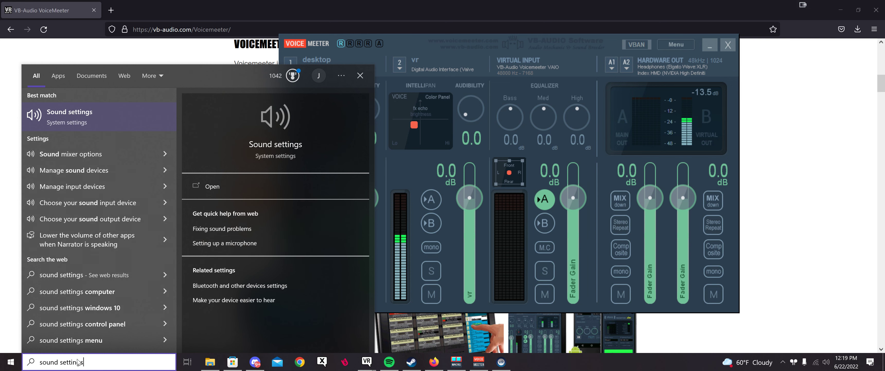
key("Return")
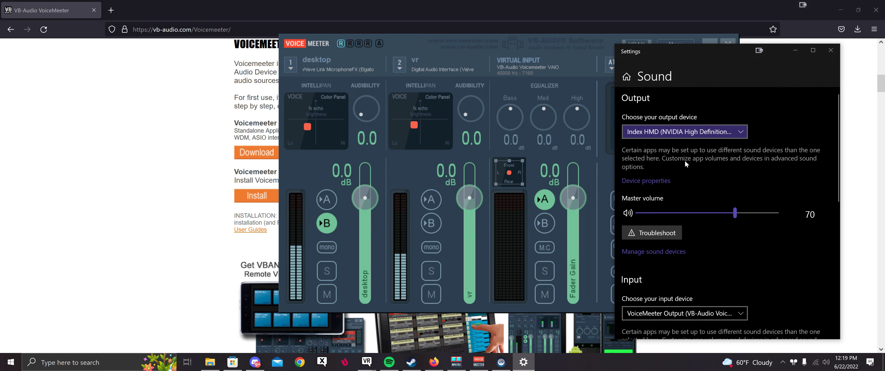
scroll(782, 260, "down", 5)
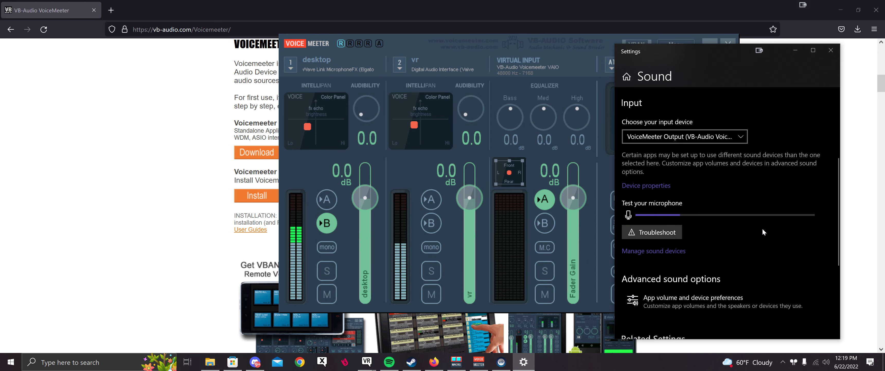
scroll(714, 235, "down", 3)
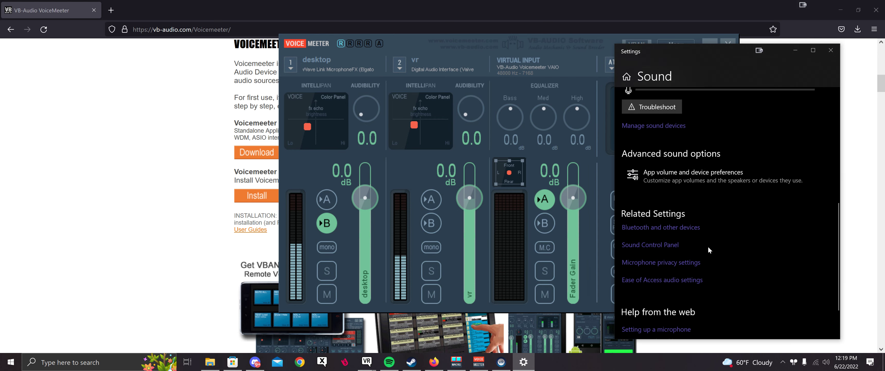
left_click(730, 175)
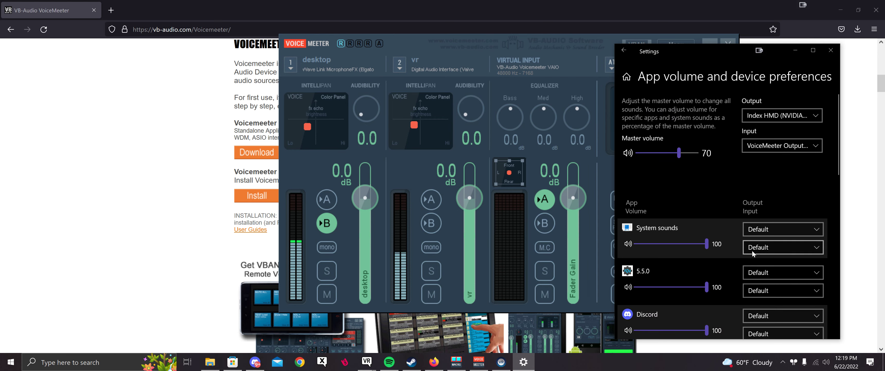
Switch Spotify Music's output device to Default and back to VoiceMeeter Input (VB-Audio VoiceMeeter VAIO), then close Settings.
scroll(709, 207, "down", 8)
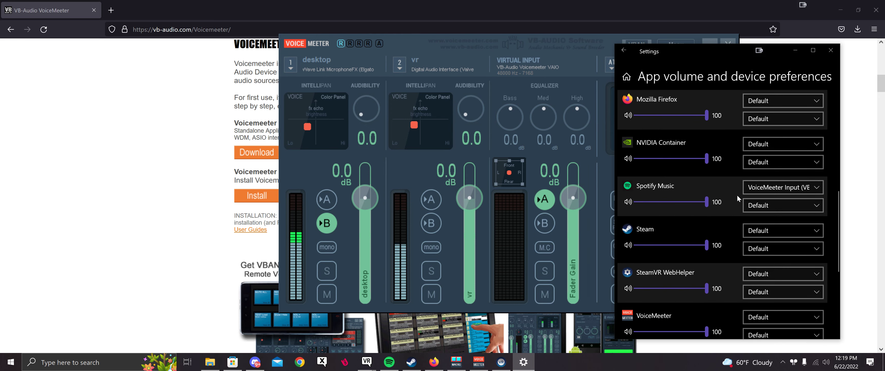
left_click(770, 187)
left_click(746, 128)
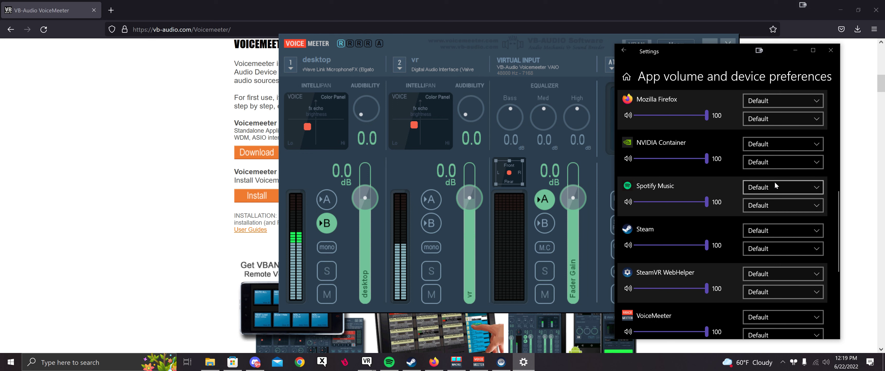
left_click(773, 187)
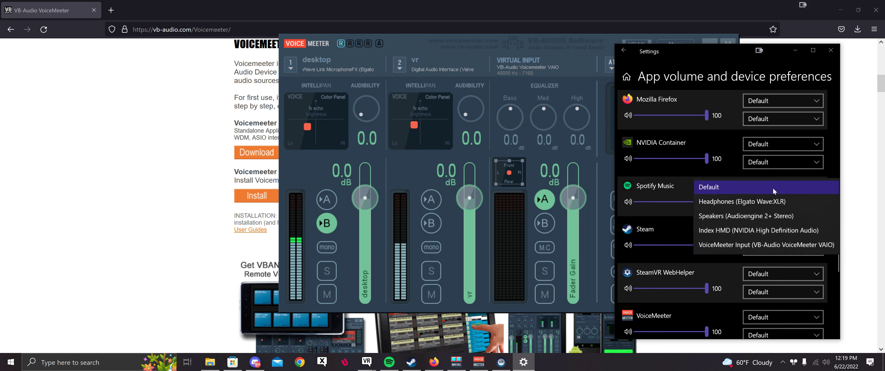
left_click(752, 245)
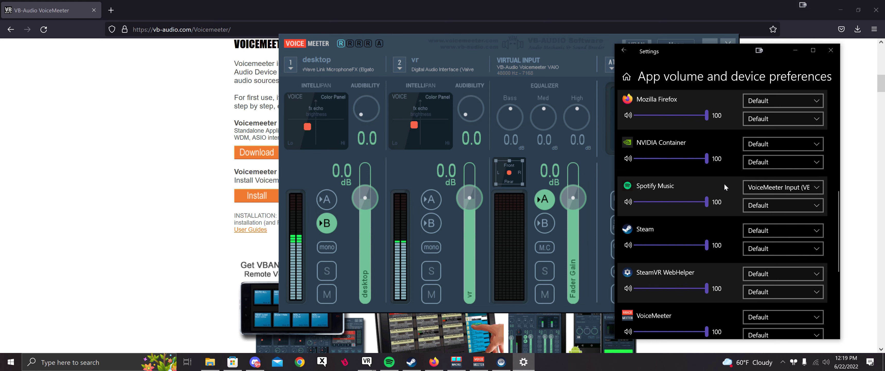
left_click(832, 51)
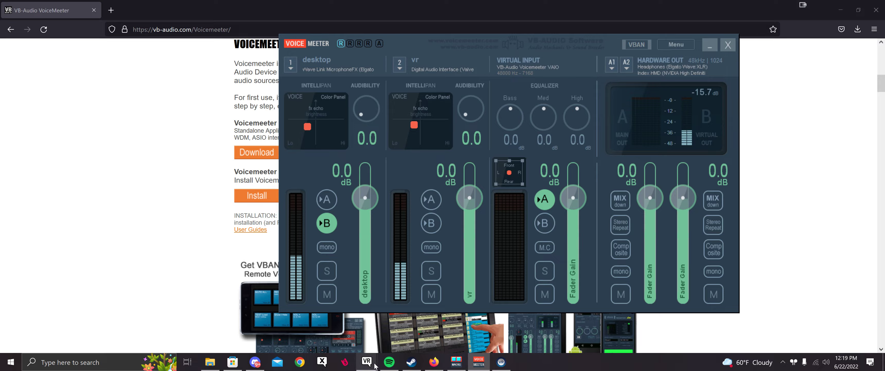
Switch to VRChat and check which microphone is selected in its audio settings, then close the menu.
left_click(405, 323)
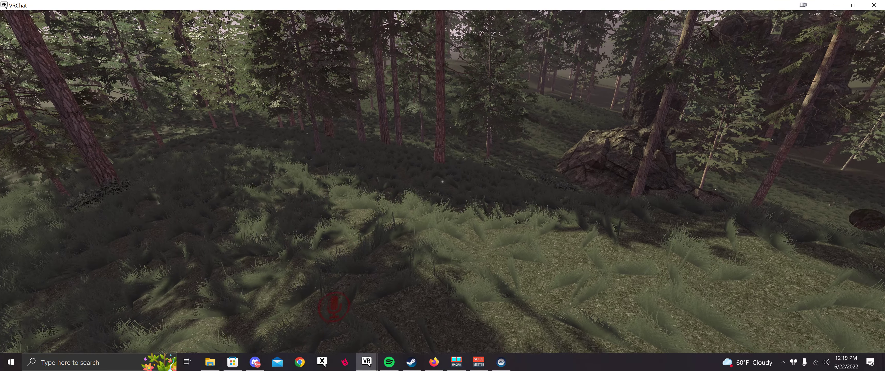
key("Escape")
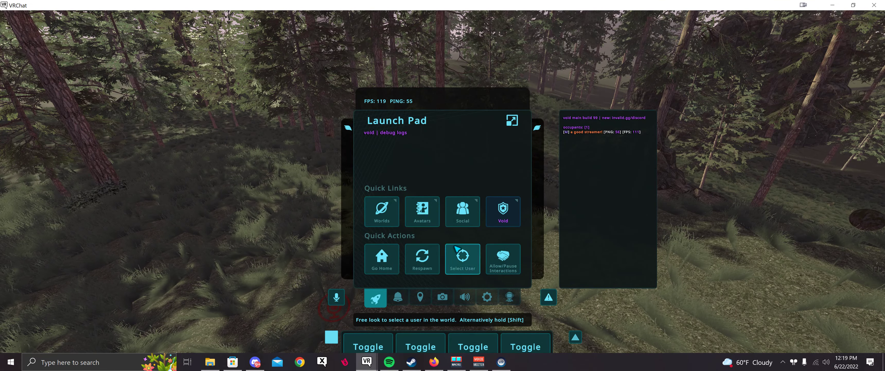
left_click(465, 300)
left_click(500, 236)
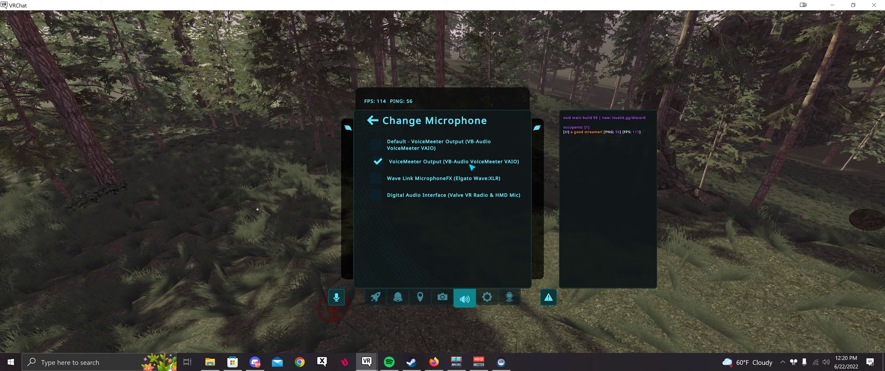
key("Escape")
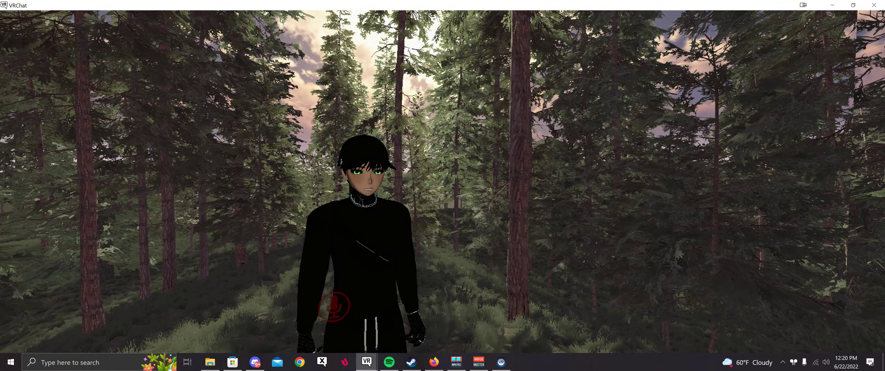
Bring Voicemeeter in front of VRChat and move its window clear of the avatar.
key("super")
left_click(478, 361)
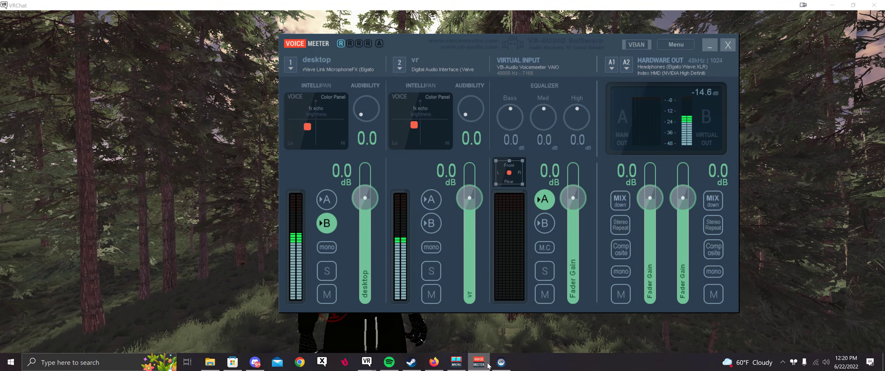
left_click_drag(515, 47, 647, 22)
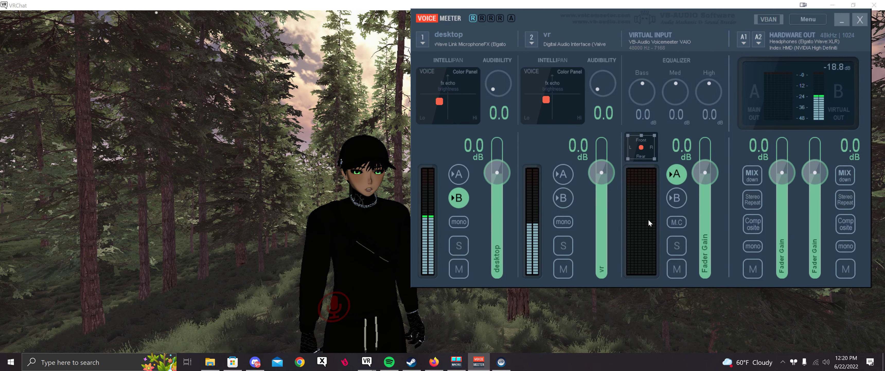
Toggle the virtual input's routing to B on and off, then route it to B only with A switched off.
left_click(675, 201)
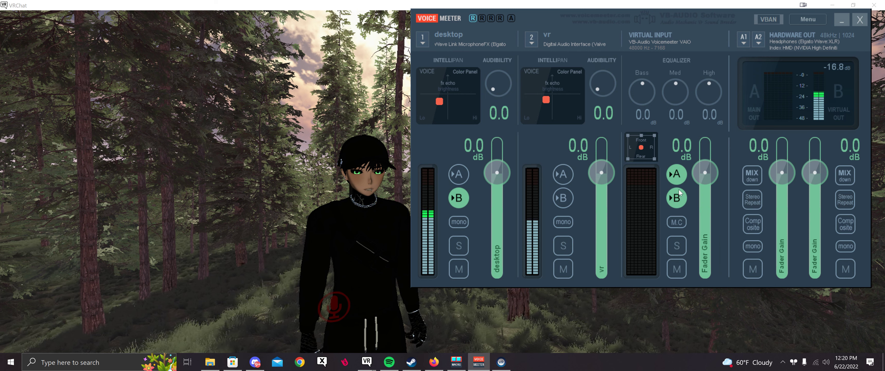
left_click(677, 196)
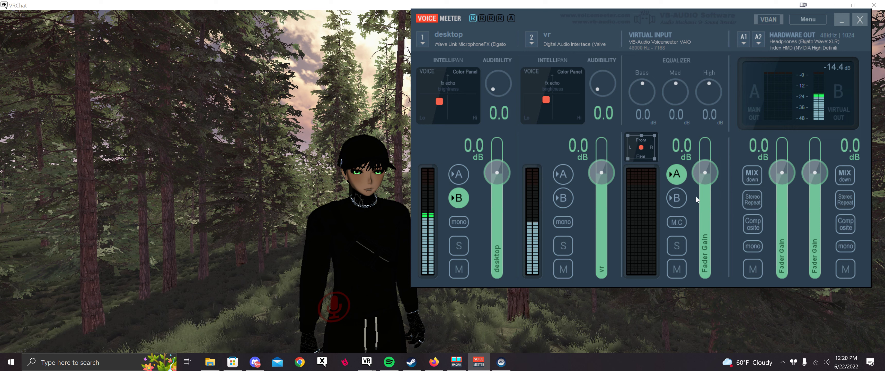
left_click(681, 176)
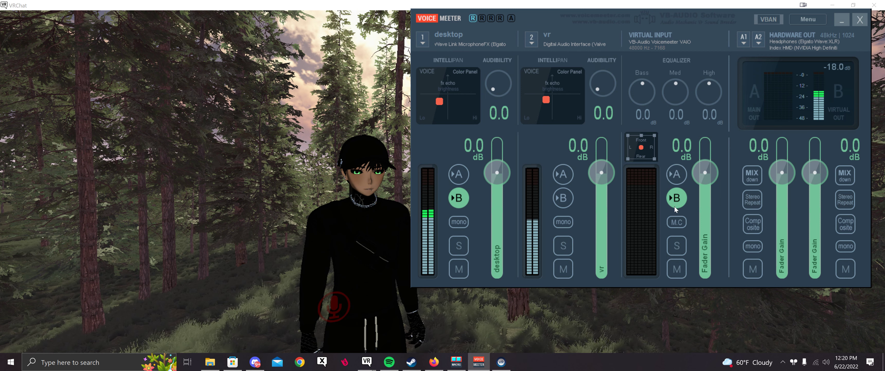
Route the virtual input to A only, with B switched off.
left_click(678, 180)
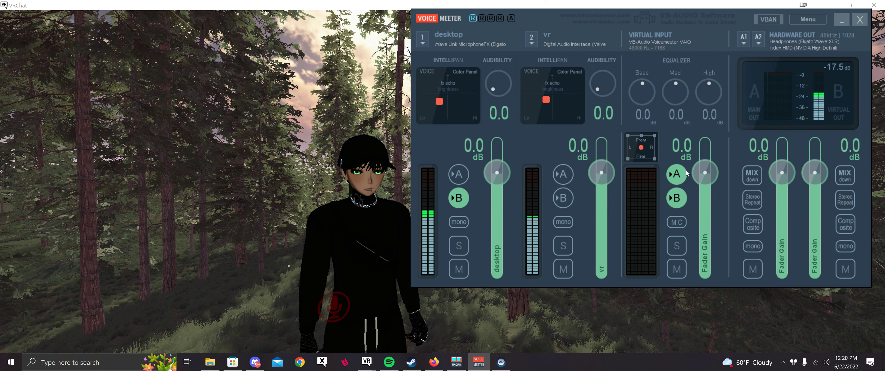
double_click(675, 202)
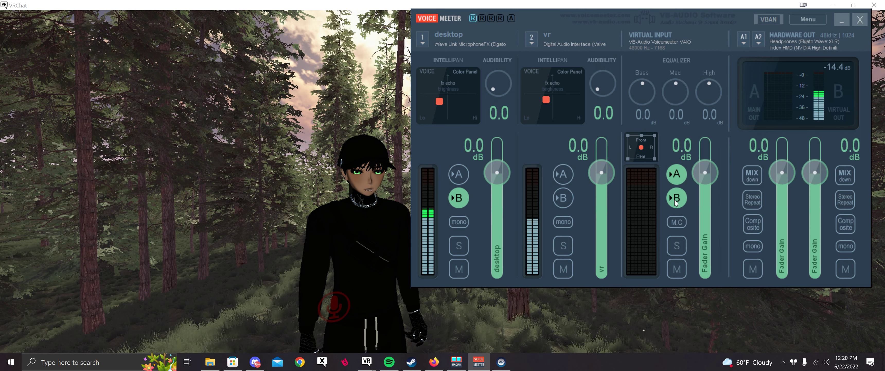
left_click(675, 202)
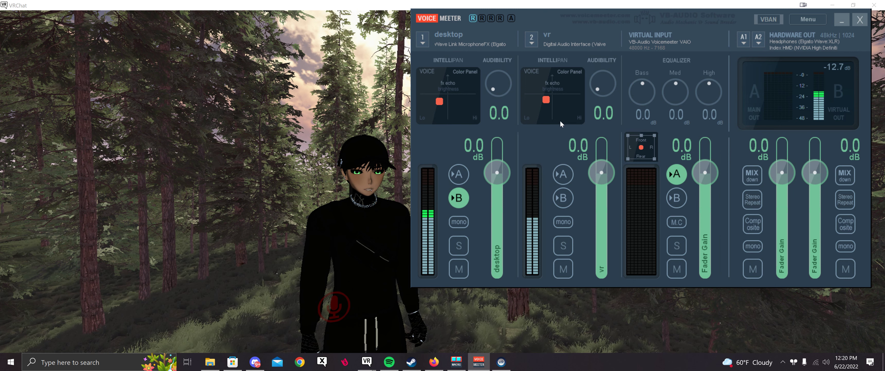
Nudge the Intellipan voice points of the vr and desktop microphone strips slightly.
mouse_move(550, 100)
left_mouse_down()
mouse_move(563, 105)
mouse_move(548, 103)
left_mouse_up()
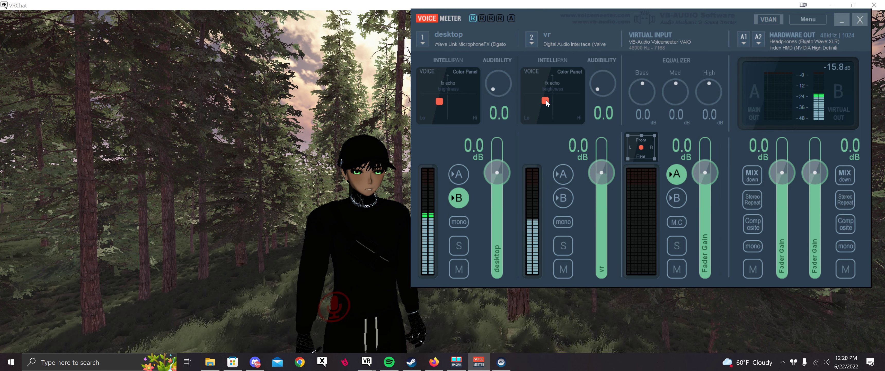
left_click_drag(441, 104, 442, 104)
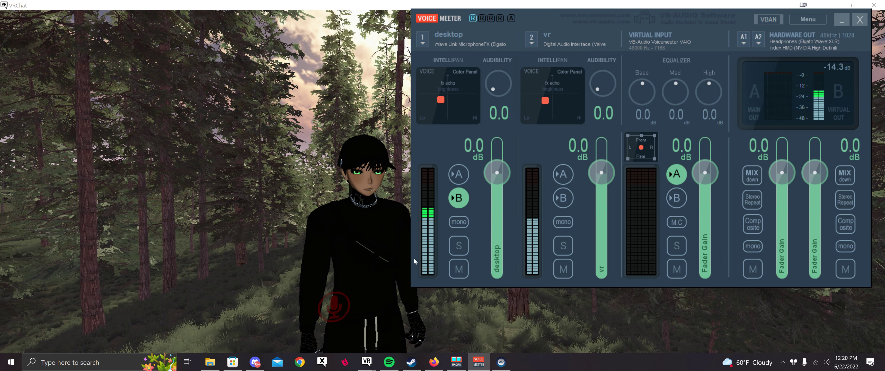
Switch to SteamVR, move its status window closer to the avatar, and open the SteamVR settings.
left_click(500, 367)
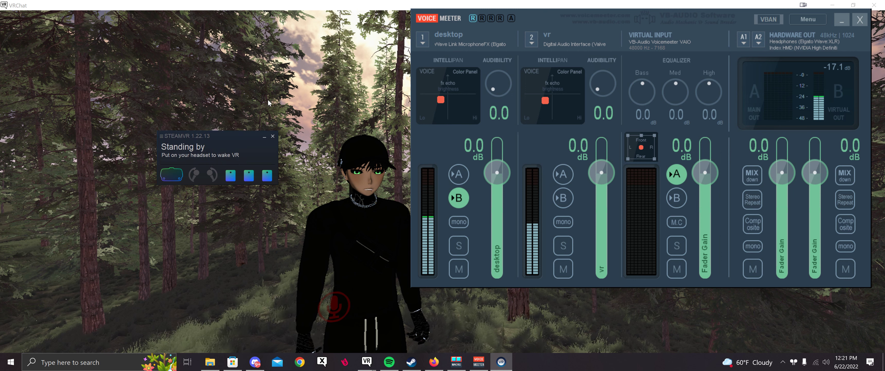
left_click_drag(225, 139, 272, 151)
left_click(208, 148)
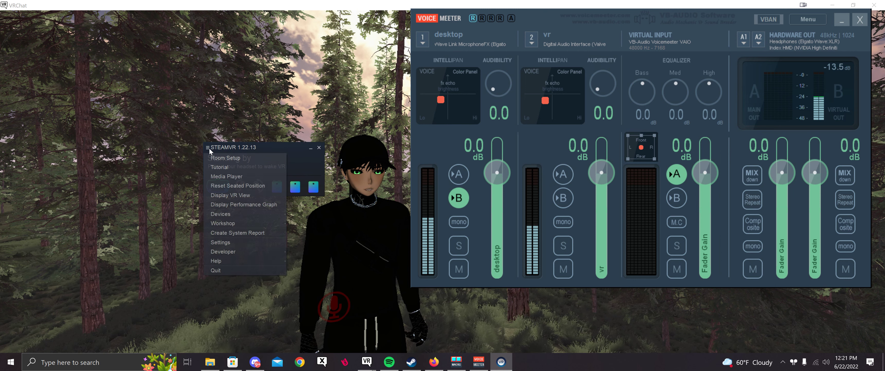
mouse_move(239, 216)
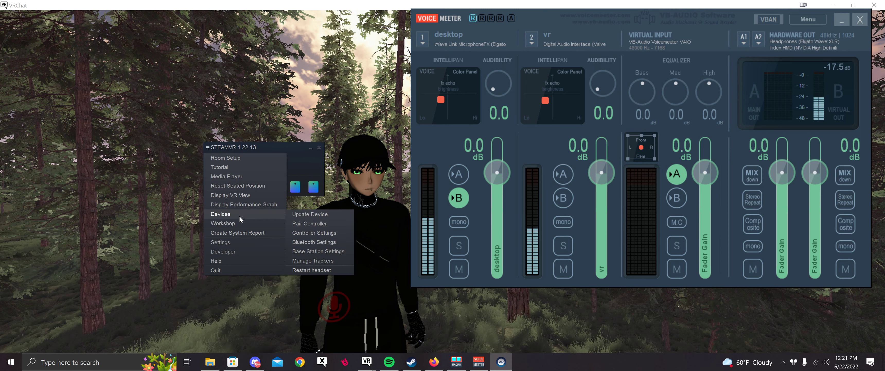
left_click(228, 241)
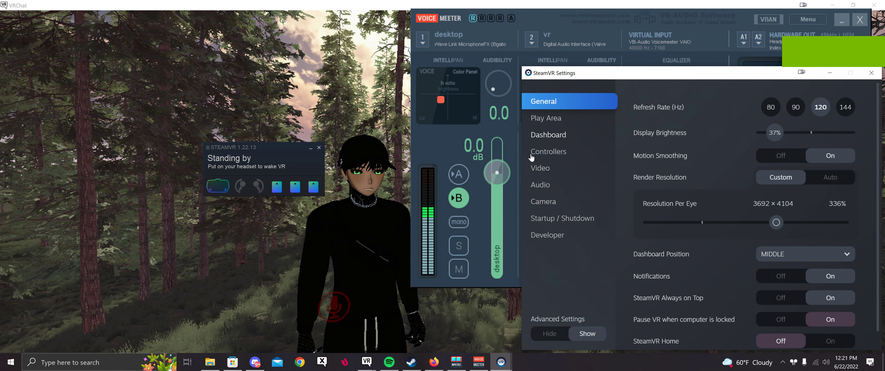
In the SteamVR audio settings, choose VoiceMeeter Output (VB-Audio VoiceMeeter VAIO) as the manual audio input device, then close the settings.
left_click(540, 185)
left_click_drag(690, 76, 586, 84)
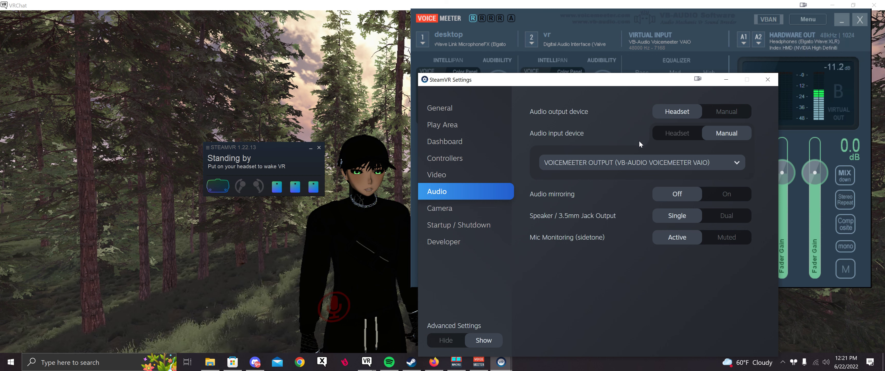
left_click(617, 166)
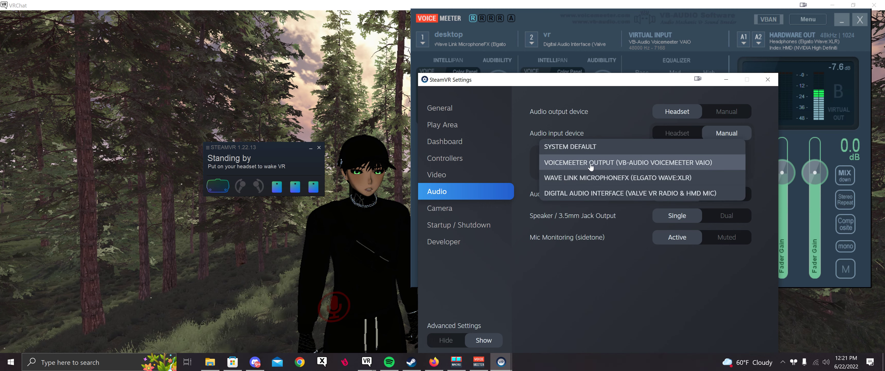
left_click(575, 165)
left_click(767, 79)
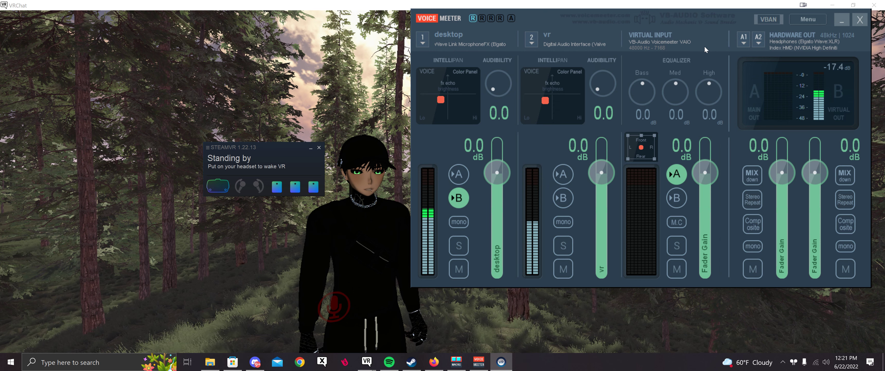
Reopen the SteamVR settings to check the selected audio input device, then close them.
left_click(208, 147)
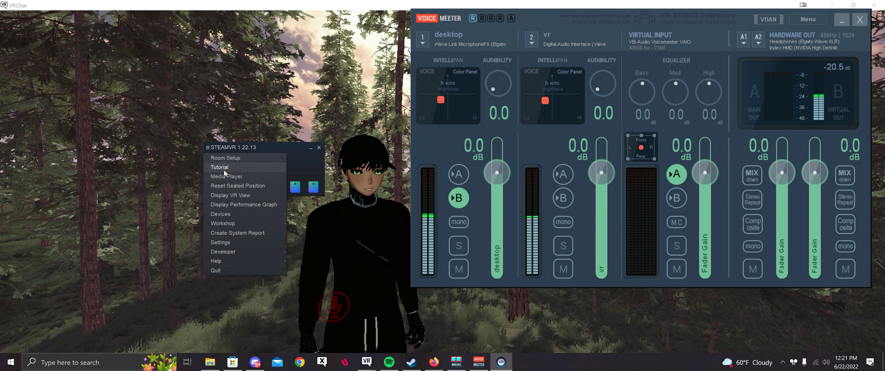
left_click(220, 242)
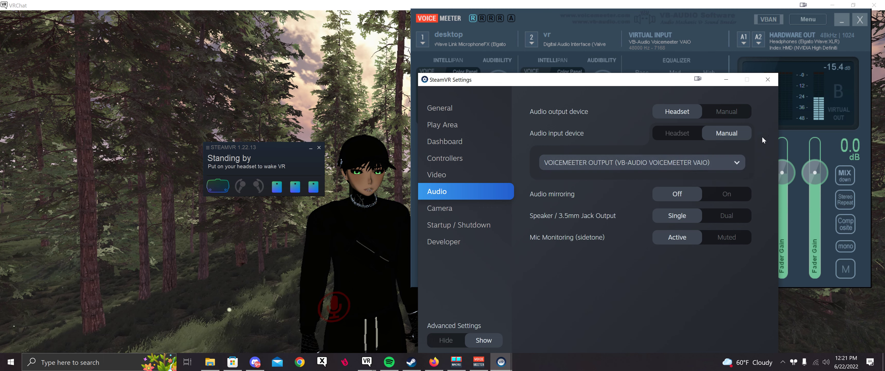
left_click(767, 80)
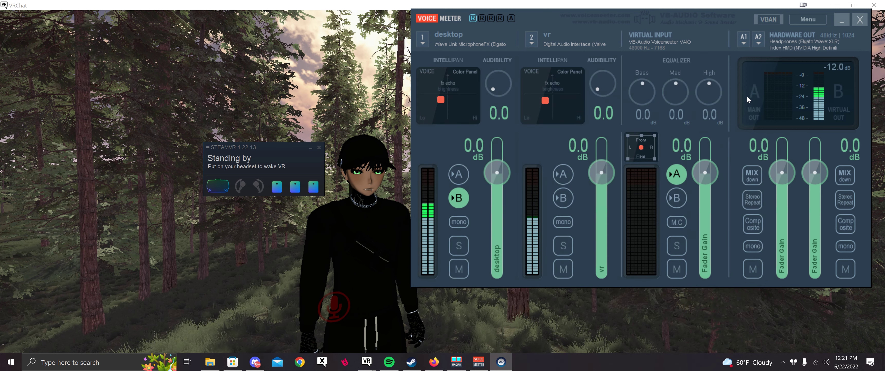